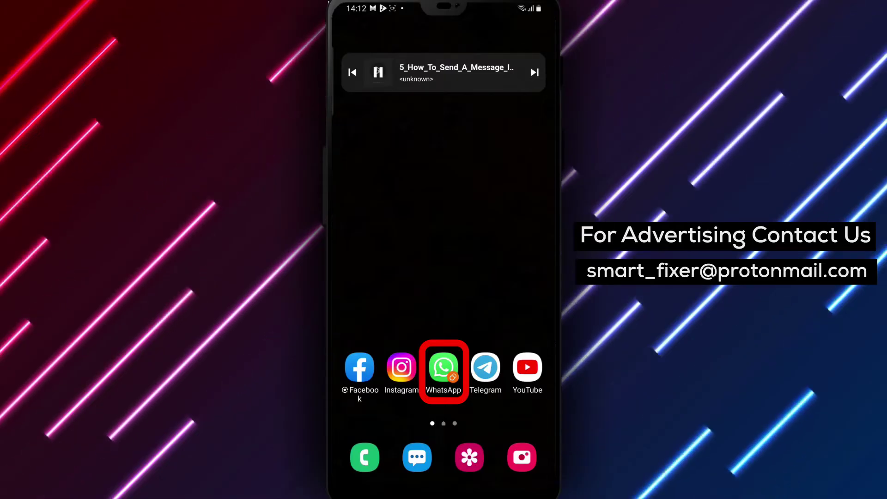
Launch WhatsApp from the home screen to show the Chats list
click(443, 367)
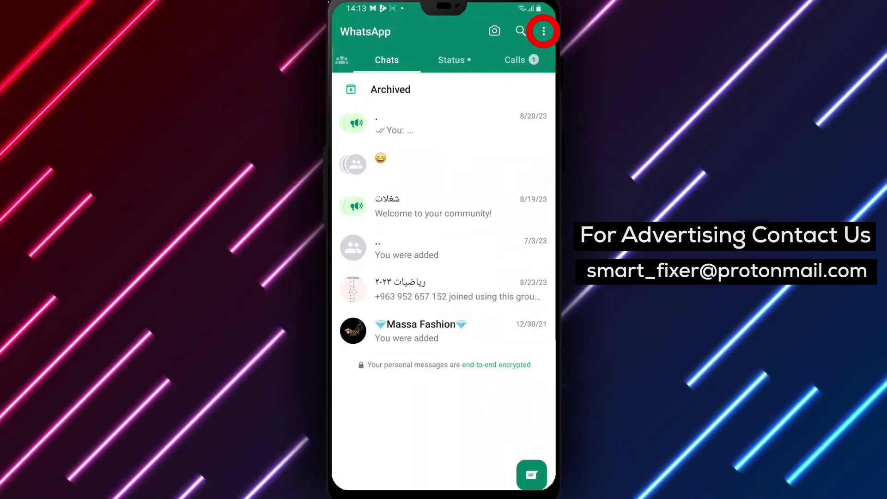
Bring up the WhatsApp chat options menu to begin a new broadcast
click(544, 31)
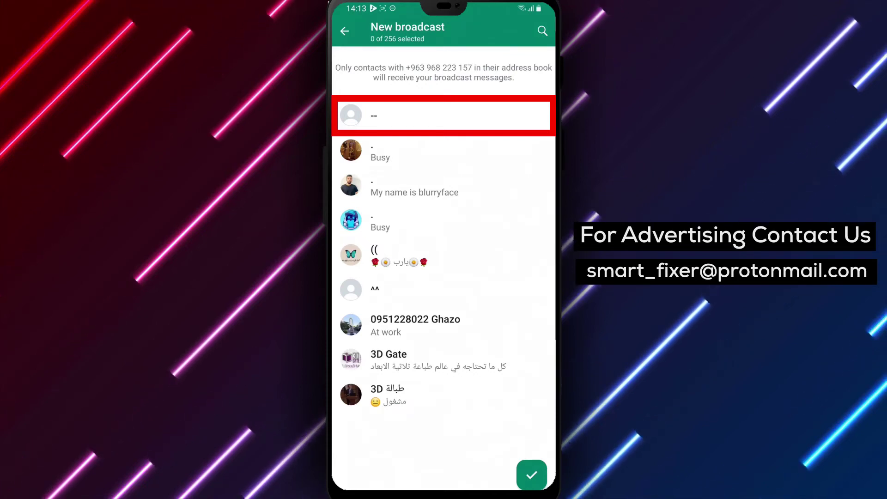
Select the top two contacts as recipients and create the broadcast list
click(444, 116)
click(444, 152)
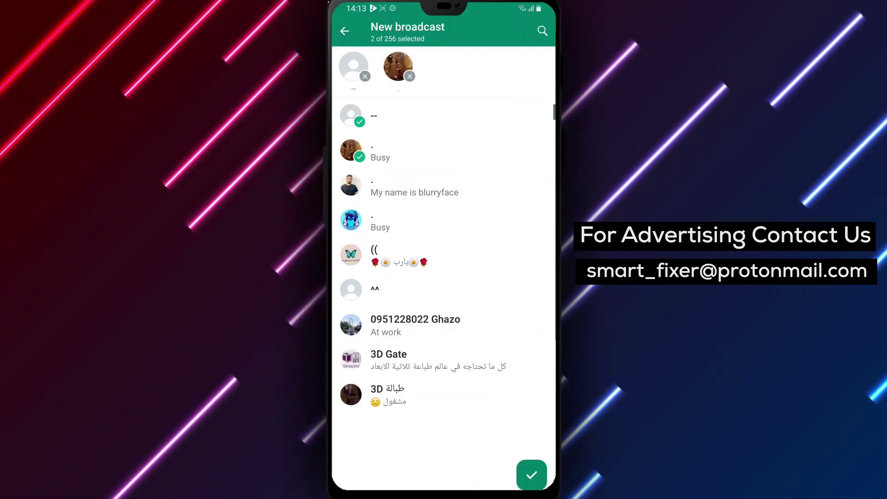
click(532, 475)
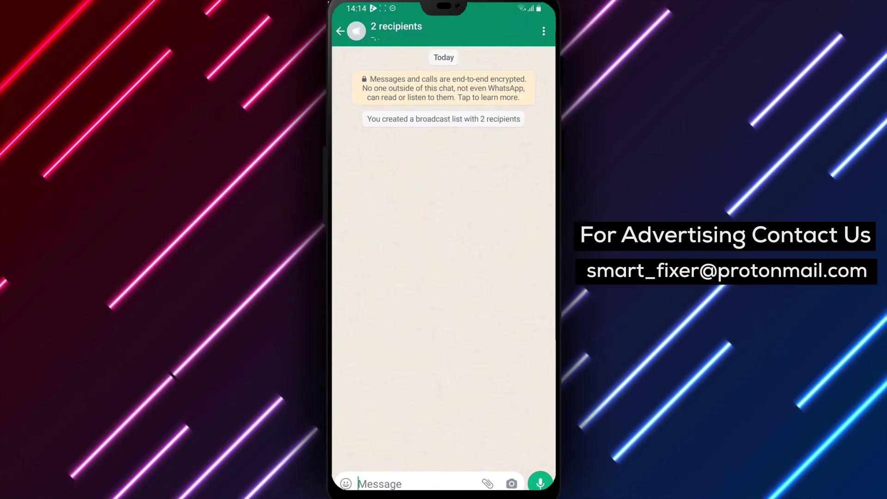
Focus the broadcast message box and switch the keyboard to English to type 'Hi'
click(417, 484)
click(444, 453)
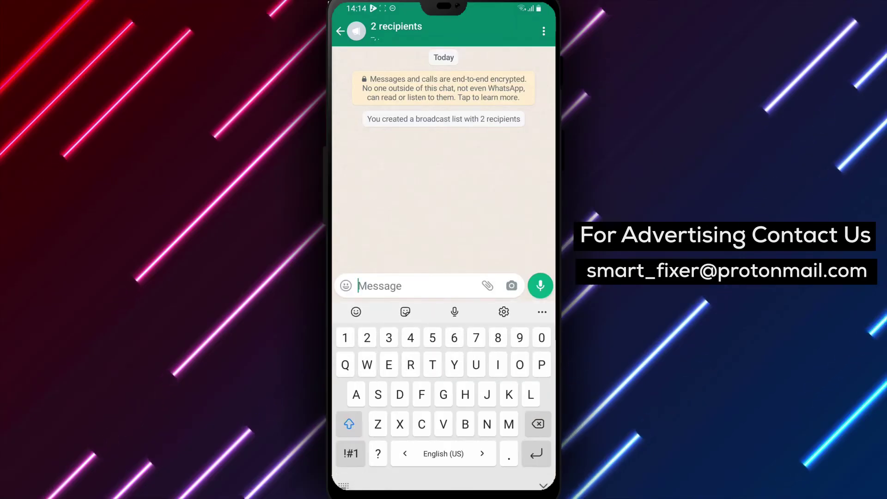
text(Hi)
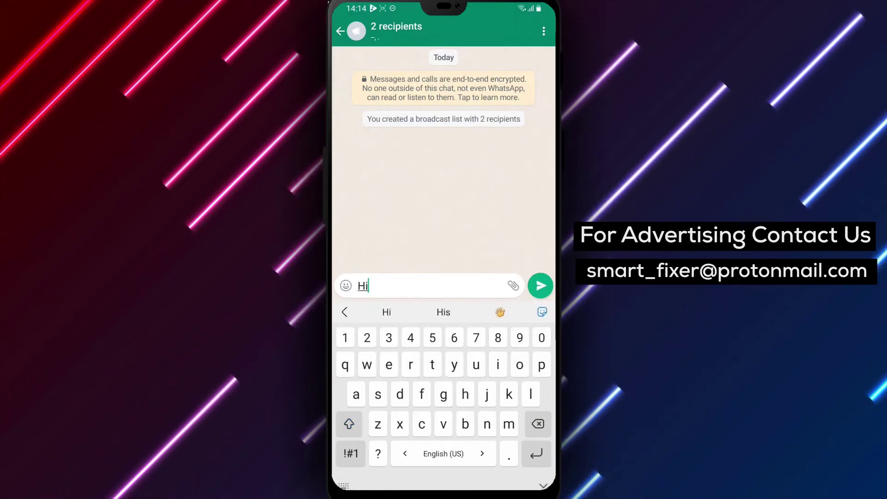